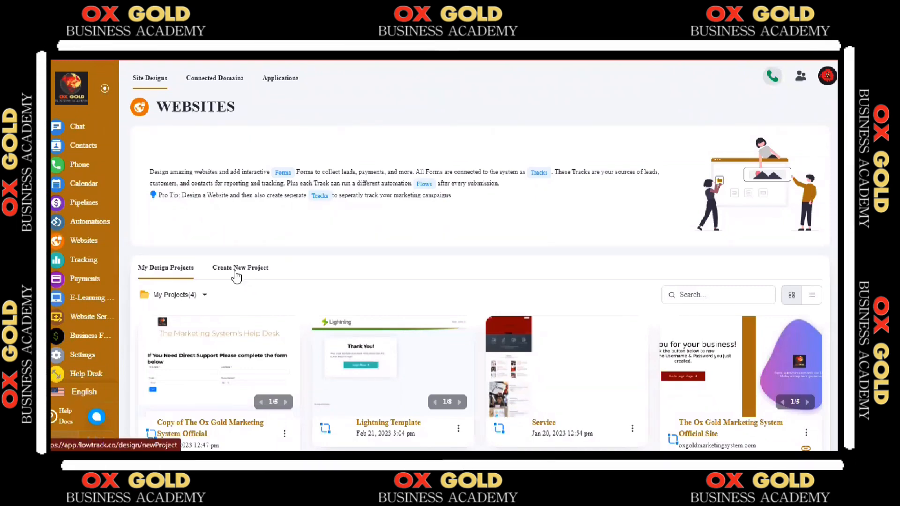
Create a new Form project and set it up as a multi-page wizard form
{"action": "left_click", "coordinate": [237, 277]}
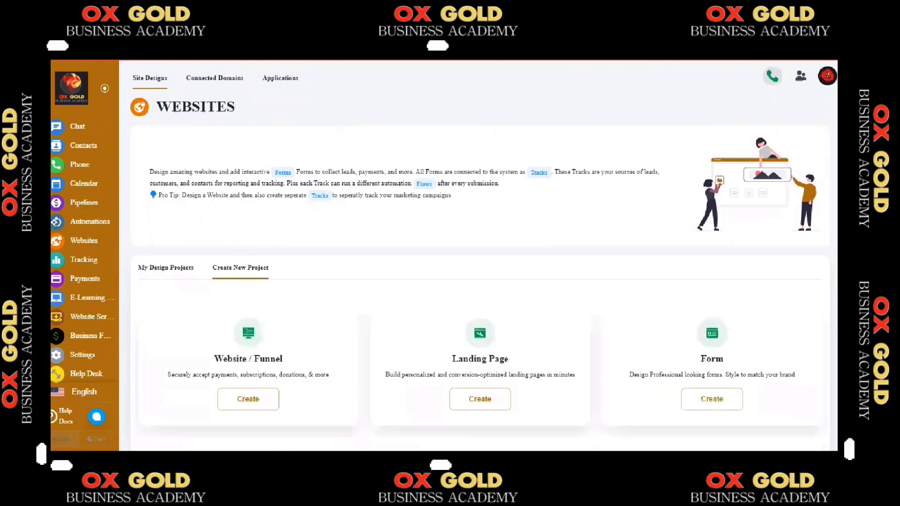
{"action": "scroll", "coordinate": [478, 253], "scroll_direction": "down", "scroll_amount": 3}
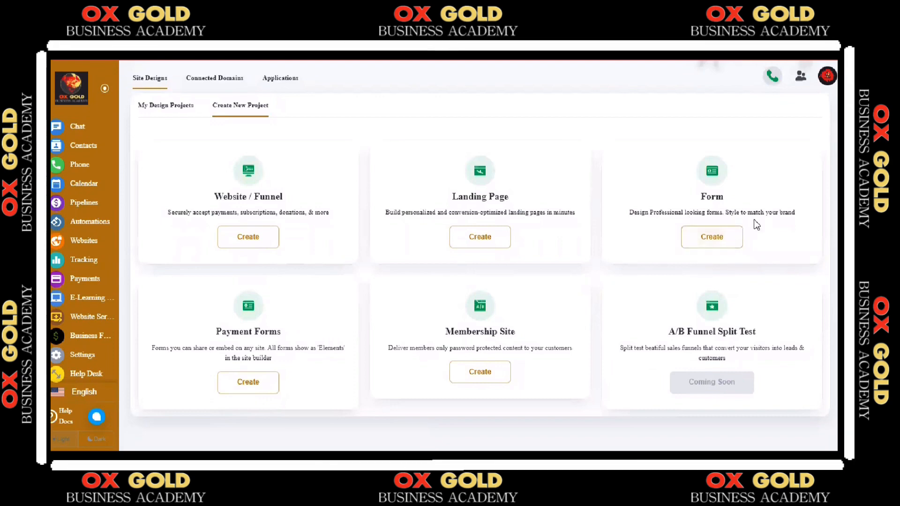
{"action": "left_click", "coordinate": [720, 243]}
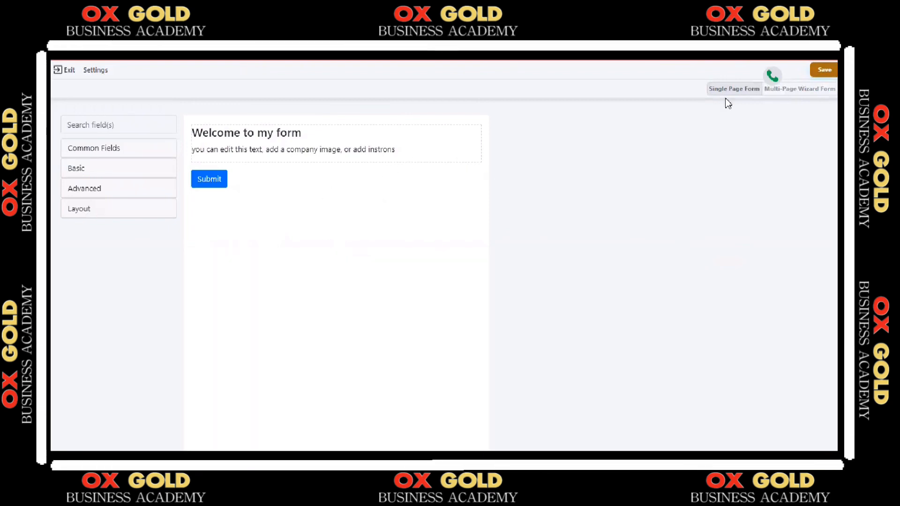
{"action": "left_click", "coordinate": [829, 92]}
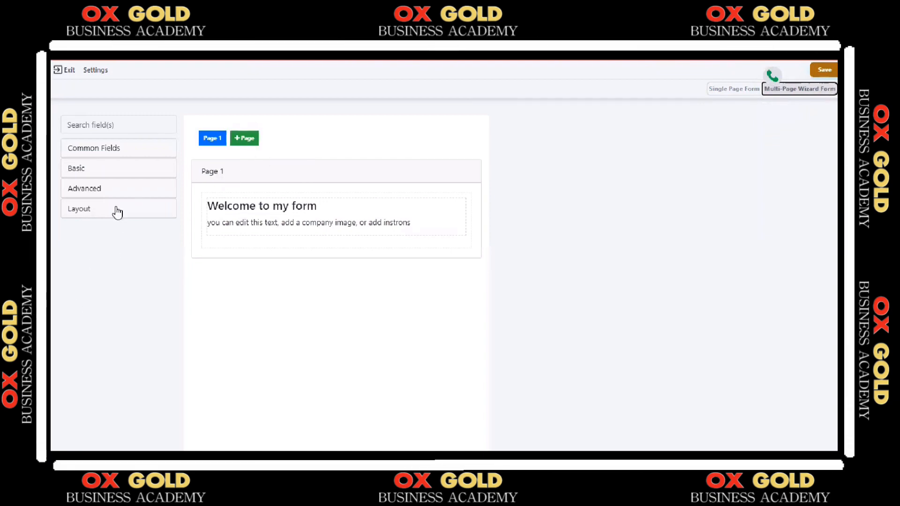
Add First Name, Last Name, Email and Phone Number fields, in that order, below the welcome text on Page 1
{"action": "left_click", "coordinate": [110, 149]}
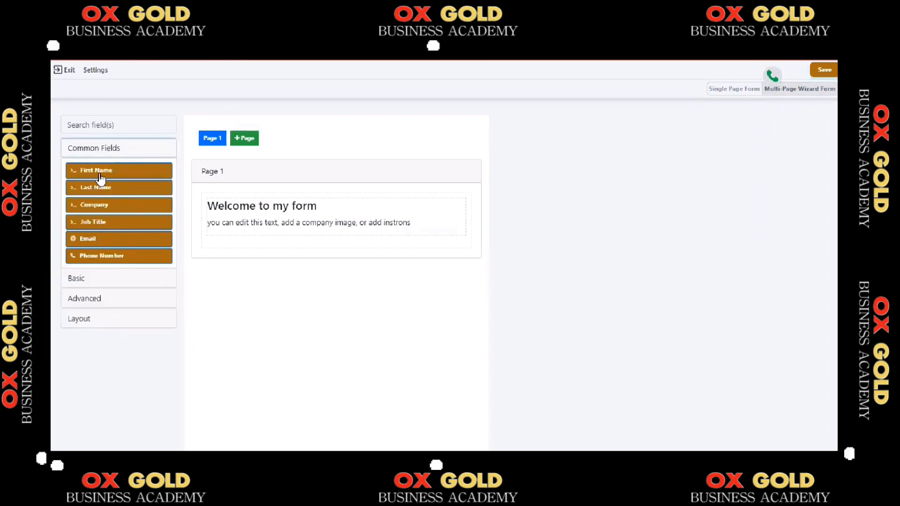
{"action": "left_click_drag", "start_coordinate": [97, 177], "coordinate": [289, 232]}
{"action": "left_click_drag", "start_coordinate": [122, 190], "coordinate": [278, 289]}
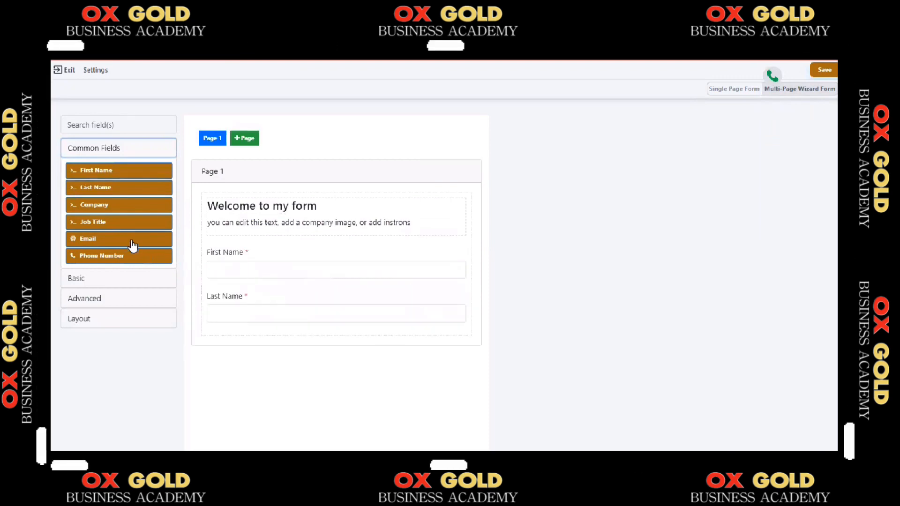
{"action": "left_click_drag", "start_coordinate": [132, 245], "coordinate": [257, 329]}
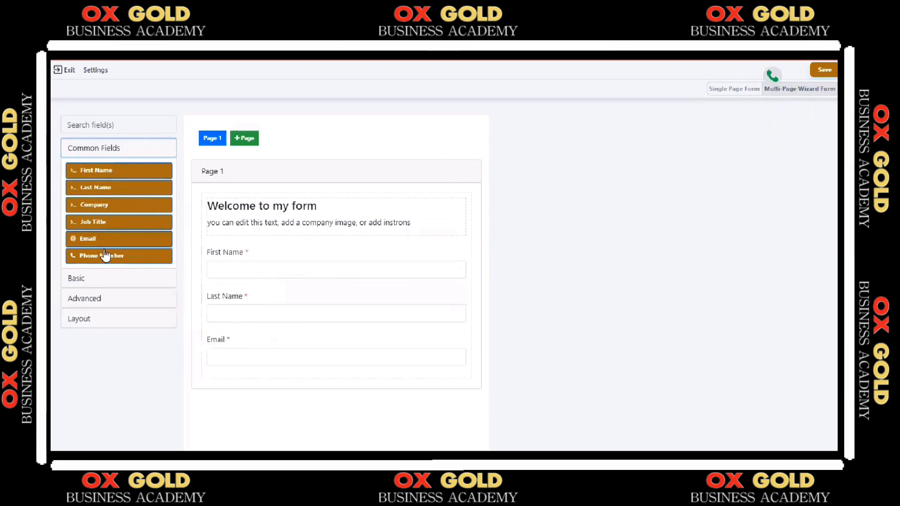
{"action": "left_click_drag", "start_coordinate": [126, 265], "coordinate": [252, 375]}
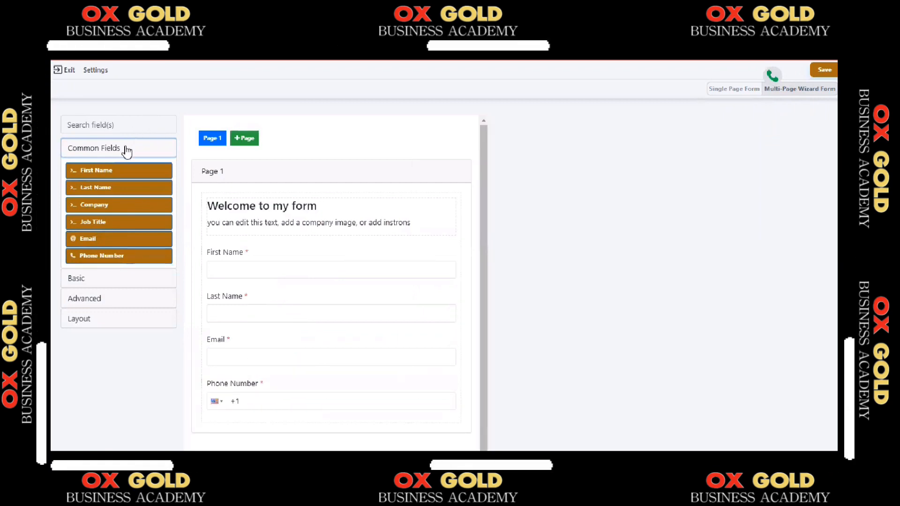
Insert an Opt-in Email checkbox between the Email and Phone Number fields, and add a Submit button below Phone Number
{"action": "left_click", "coordinate": [86, 283]}
{"action": "left_click_drag", "start_coordinate": [96, 283], "coordinate": [266, 370]}
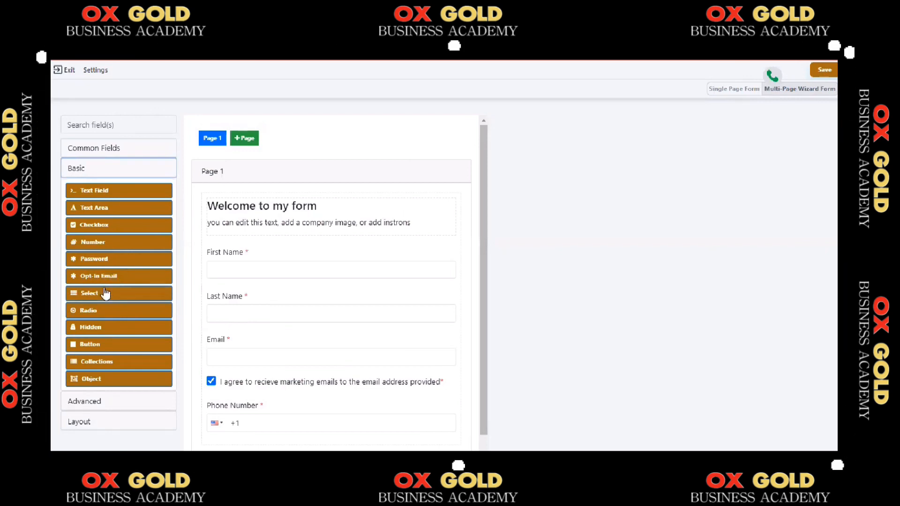
{"action": "left_click_drag", "start_coordinate": [93, 345], "coordinate": [184, 399]}
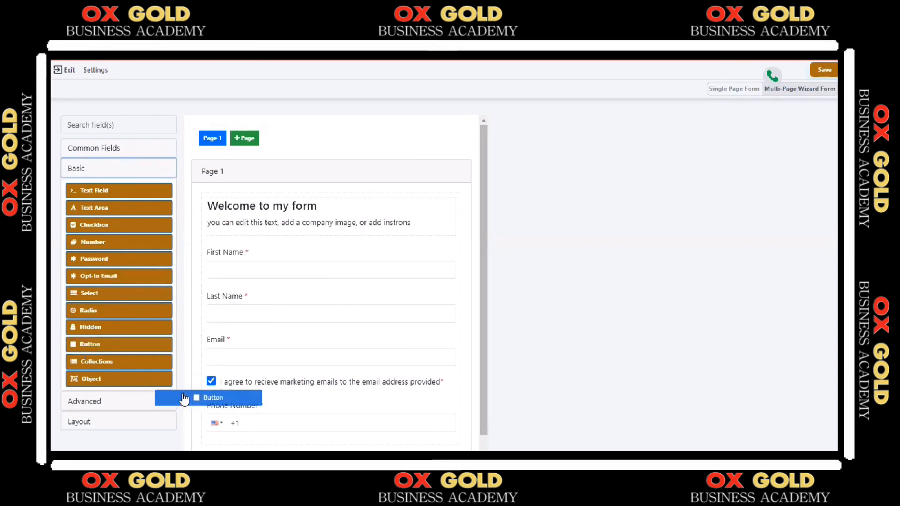
{"action": "left_click_drag", "start_coordinate": [268, 425], "coordinate": [271, 444]}
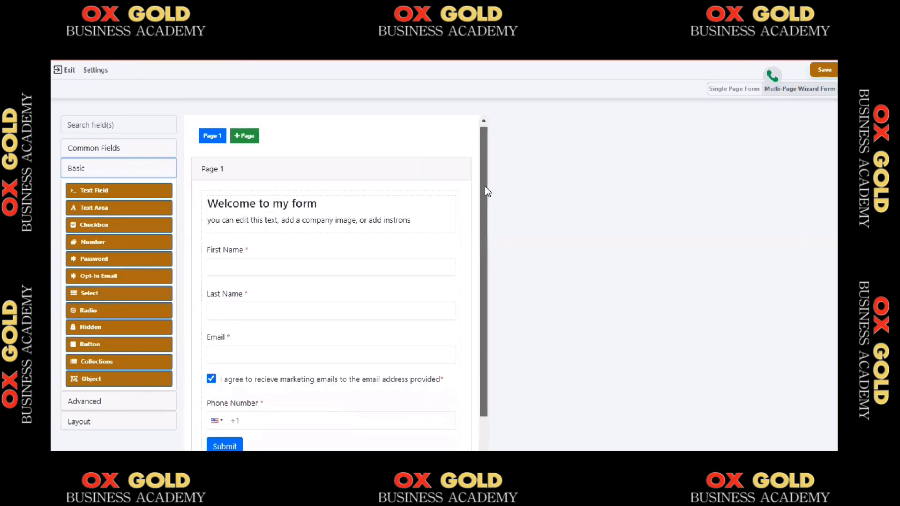
{"action": "left_click_drag", "start_coordinate": [485, 187], "coordinate": [494, 270]}
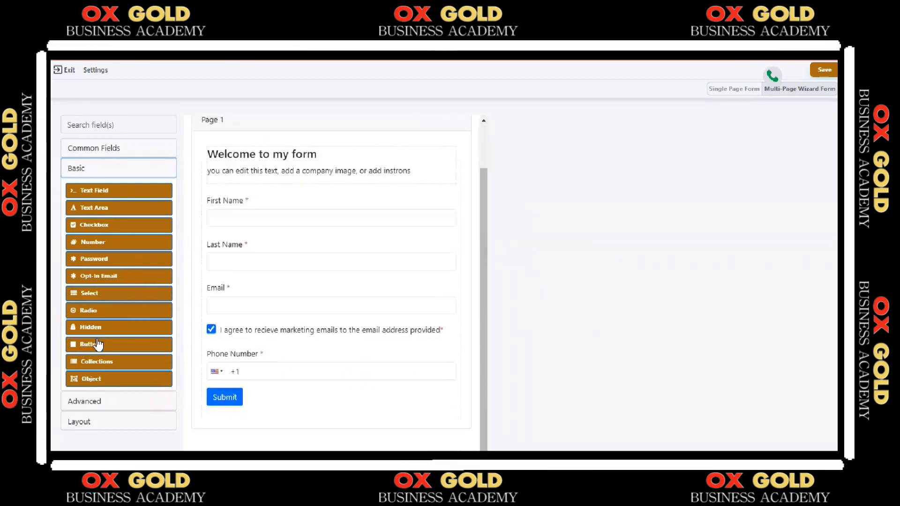
Add an Image field between the welcome text and First Name, and open its image file selection without choosing a file
{"action": "left_click", "coordinate": [97, 406]}
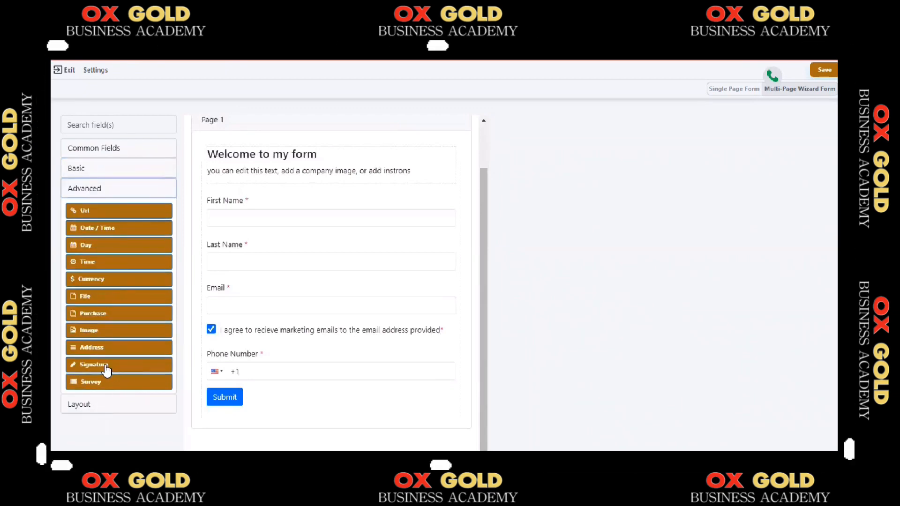
{"action": "left_click_drag", "start_coordinate": [97, 336], "coordinate": [270, 190]}
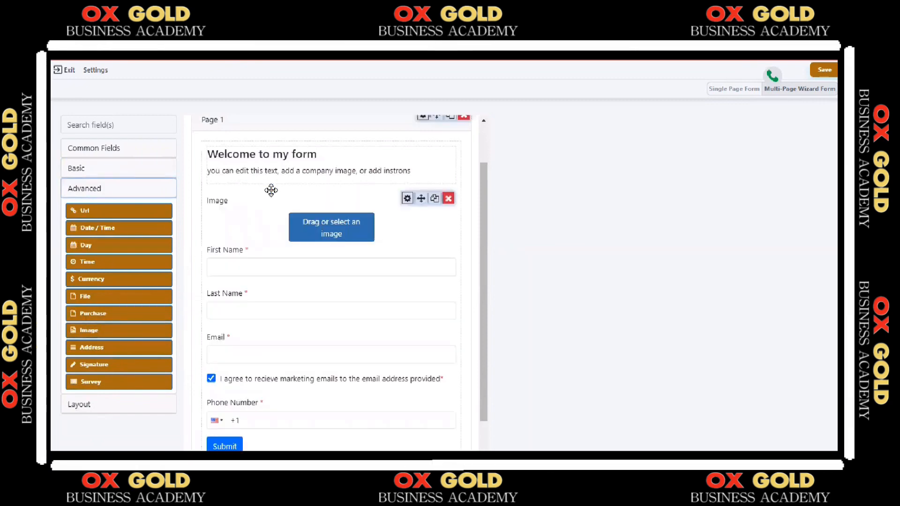
{"action": "left_click", "coordinate": [336, 226]}
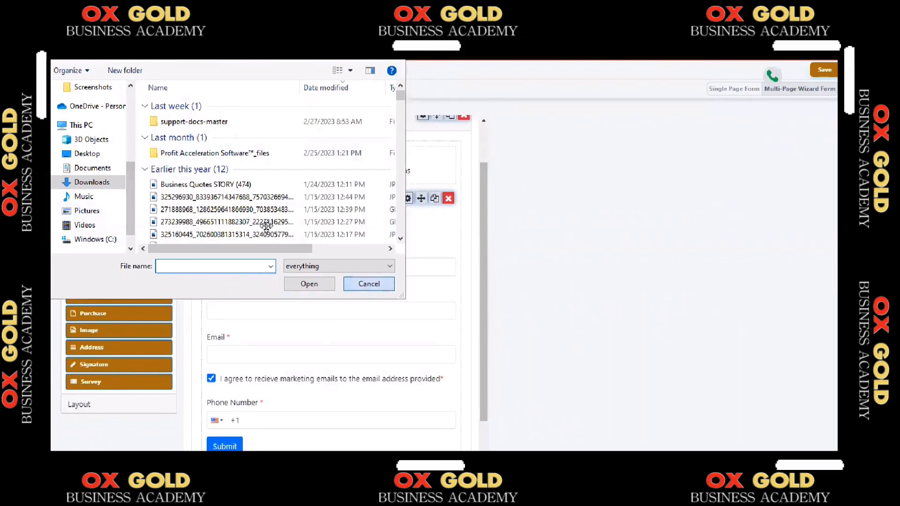
{"action": "left_click", "coordinate": [368, 284]}
Replace the welcome block's heading and description with the single heading "Welcome to my new form"
{"action": "mouse_move", "coordinate": [375, 155]}
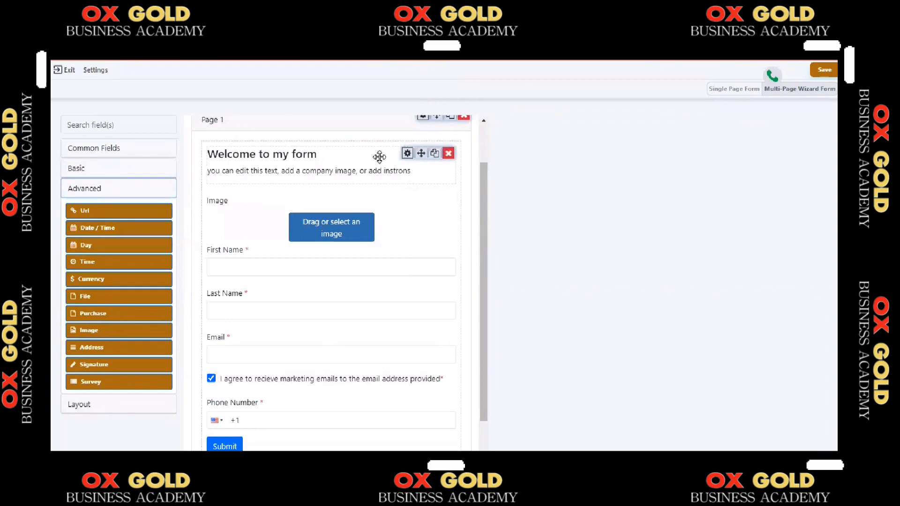
{"action": "left_click", "coordinate": [407, 160]}
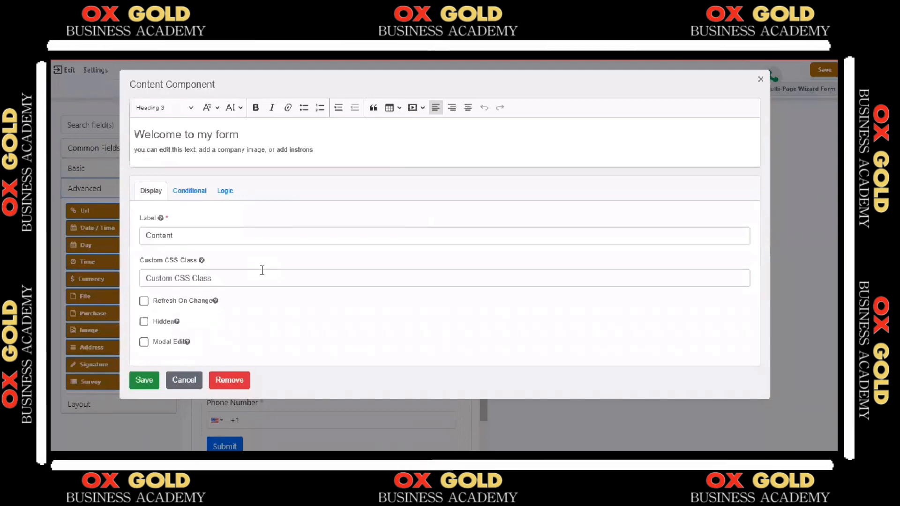
{"action": "left_click", "coordinate": [324, 157]}
{"action": "key", "text": "BackSpace"}
{"action": "key", "text": "BackSpace"}
{"action": "key", "text": "BackSpace"}
{"action": "key", "text": "BackSpace"}
{"action": "key", "text": "BackSpace"}
{"action": "key", "text": "BackSpace"}
{"action": "key", "text": "BackSpace"}
{"action": "key", "text": "BackSpace"}
{"action": "key", "text": "BackSpace"}
{"action": "key", "text": "BackSpace"}
{"action": "key", "text": "BackSpace"}
{"action": "key", "text": "BackSpace"}
{"action": "key", "text": "BackSpace"}
{"action": "key", "text": "BackSpace"}
{"action": "key", "text": "BackSpace"}
{"action": "key", "text": "BackSpace"}
{"action": "key", "text": "BackSpace"}
{"action": "key", "text": "BackSpace"}
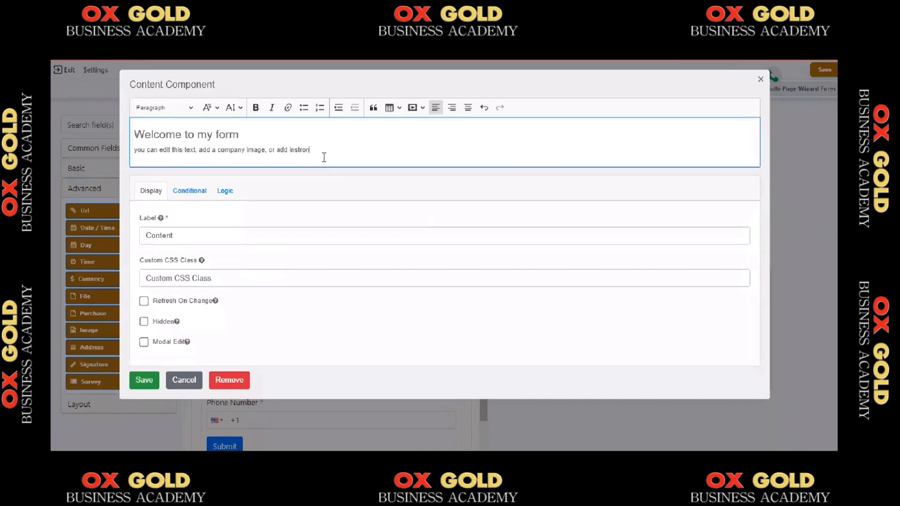
{"action": "key", "text": "BackSpace"}
{"action": "key", "text": "BackSpace"}
{"action": "key", "text": "BackSpace"}
{"action": "key", "text": "BackSpace"}
{"action": "key", "text": "BackSpace"}
{"action": "key", "text": "BackSpace"}
{"action": "key", "text": "BackSpace"}
{"action": "key", "text": "BackSpace"}
{"action": "key", "text": "BackSpace"}
{"action": "key", "text": "BackSpace"}
{"action": "key", "text": "BackSpace"}
{"action": "key", "text": "BackSpace"}
{"action": "key", "text": "BackSpace"}
{"action": "key", "text": "BackSpace"}
{"action": "key", "text": "BackSpace"}
{"action": "key", "text": "BackSpace"}
{"action": "key", "text": "BackSpace"}
{"action": "key", "text": "BackSpace"}
{"action": "key", "text": "BackSpace"}
{"action": "key", "text": "BackSpace"}
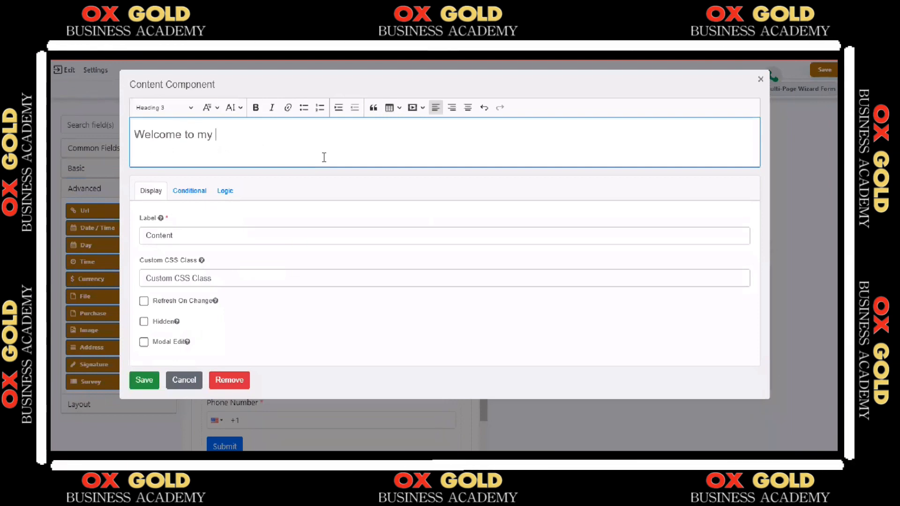
{"action": "key", "text": "BackSpace"}
{"action": "key", "text": "BackSpace"}
{"action": "key", "text": "BackSpace"}
{"action": "key", "text": "BackSpace"}
{"action": "type", "text": "o my ne"}
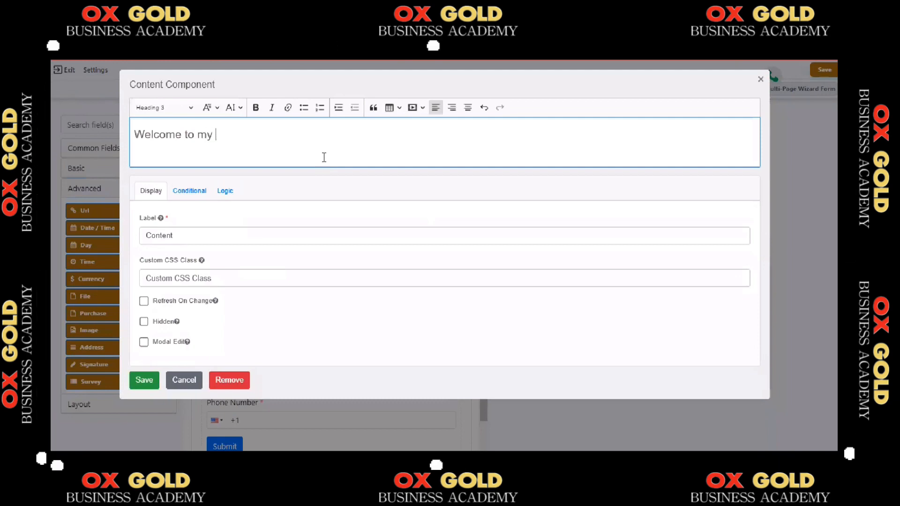
{"action": "type", "text": "w for"}
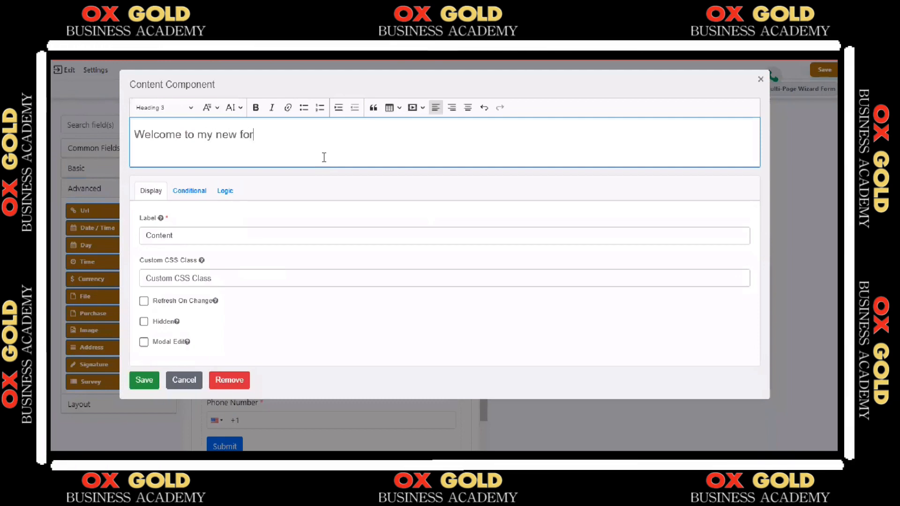
{"action": "type", "text": "m"}
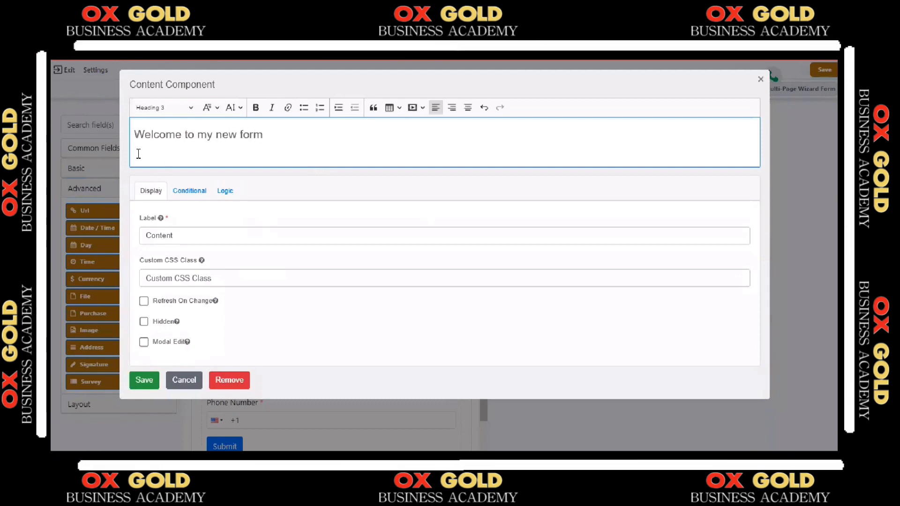
Centre the "Welcome to my new form" heading and save the content component
{"action": "left_click_drag", "start_coordinate": [262, 128], "coordinate": [266, 133]}
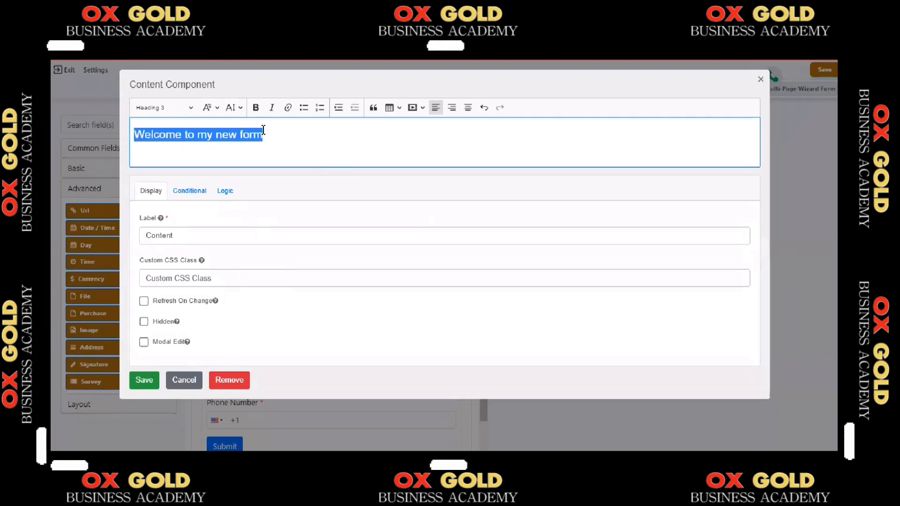
{"action": "left_click", "coordinate": [468, 108]}
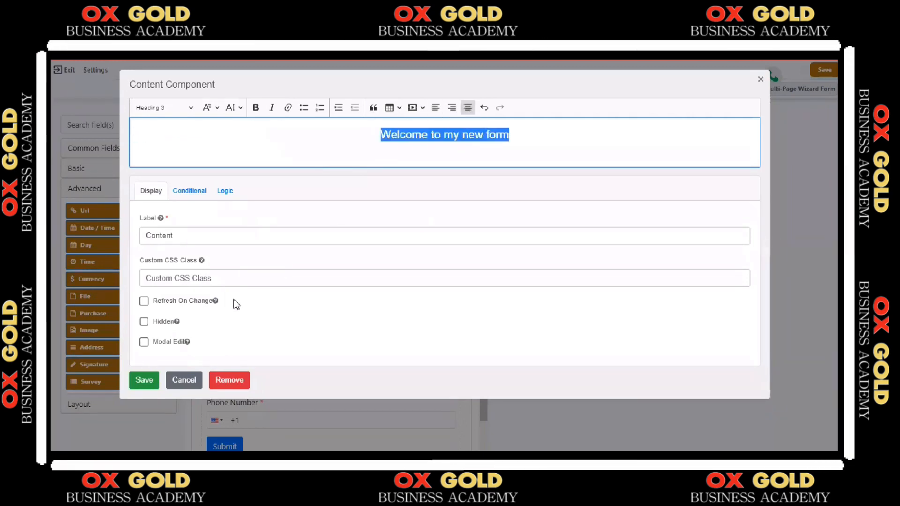
{"action": "left_click", "coordinate": [144, 380]}
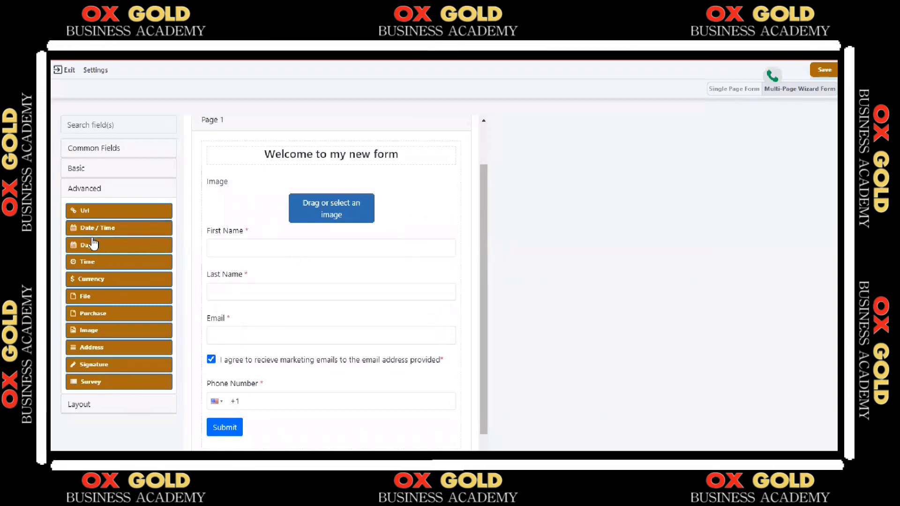
Add a Url field between the Image and First Name fields, and a two-column layout directly below the heading
{"action": "left_click_drag", "start_coordinate": [101, 214], "coordinate": [217, 238]}
{"action": "left_click", "coordinate": [131, 405]}
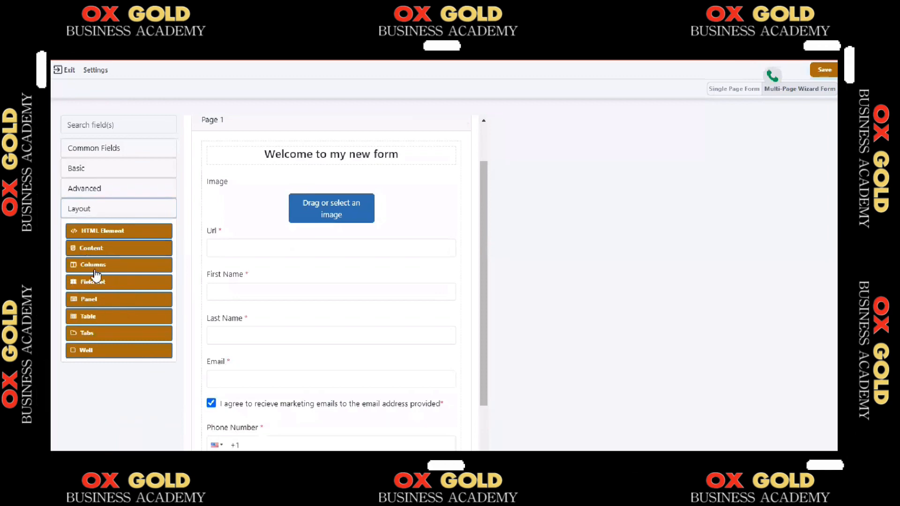
{"action": "left_click_drag", "start_coordinate": [96, 270], "coordinate": [285, 173]}
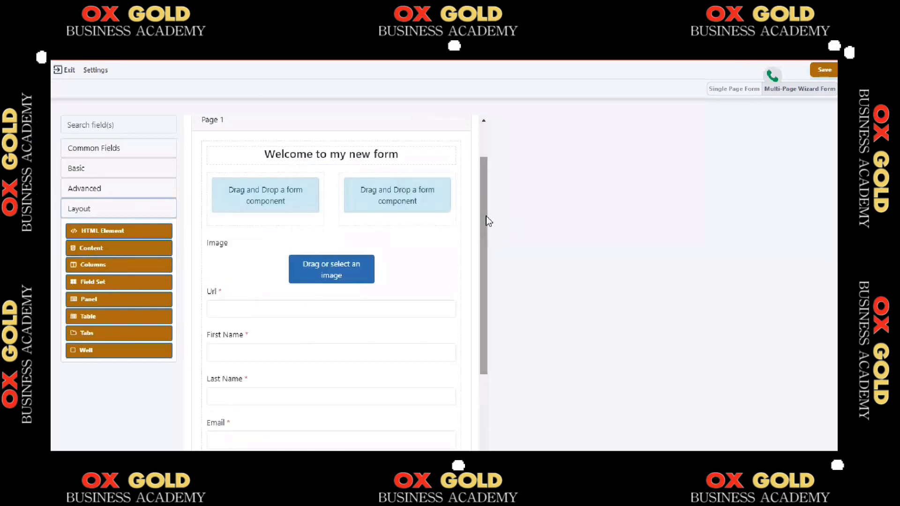
Add a second page to the form and place a Content block above an HTML Element on it
{"action": "scroll", "coordinate": [491, 176], "scroll_direction": "up", "scroll_amount": 2}
{"action": "mouse_move", "coordinate": [335, 206]}
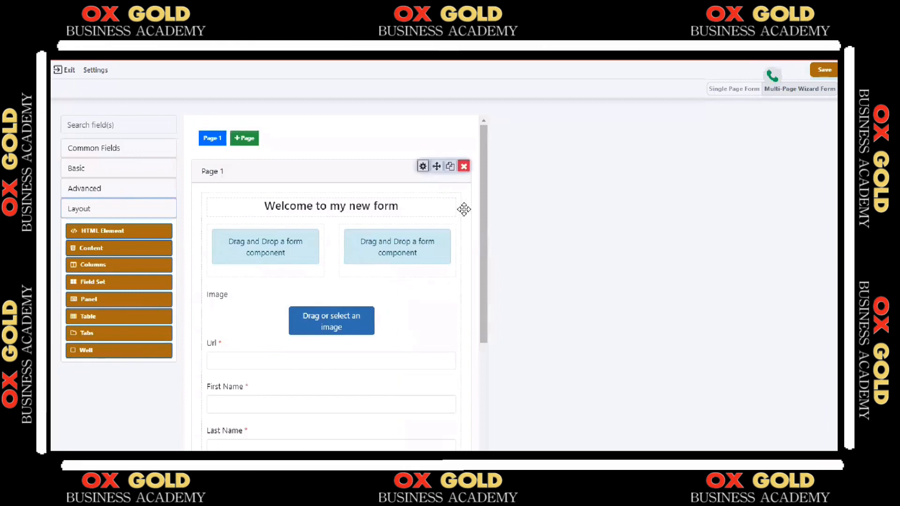
{"action": "left_click_drag", "start_coordinate": [480, 218], "coordinate": [500, 155]}
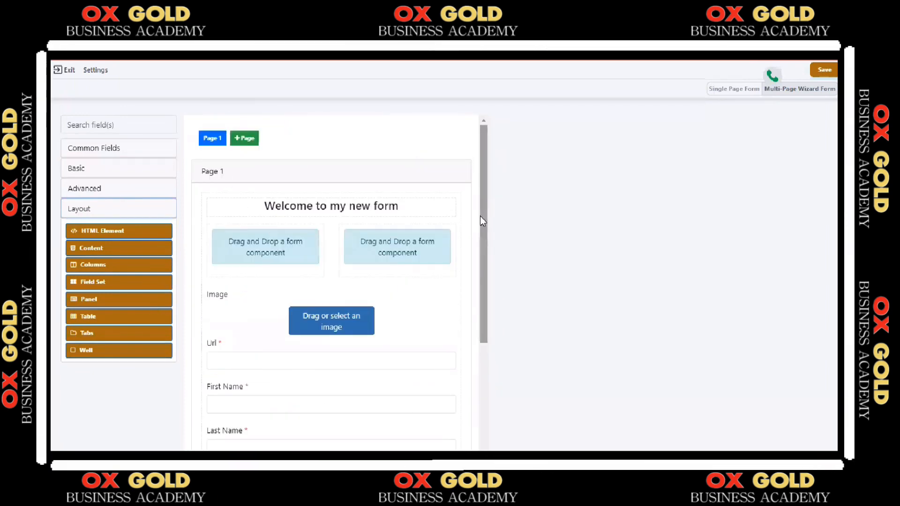
{"action": "left_click", "coordinate": [241, 141]}
{"action": "left_click", "coordinate": [91, 208]}
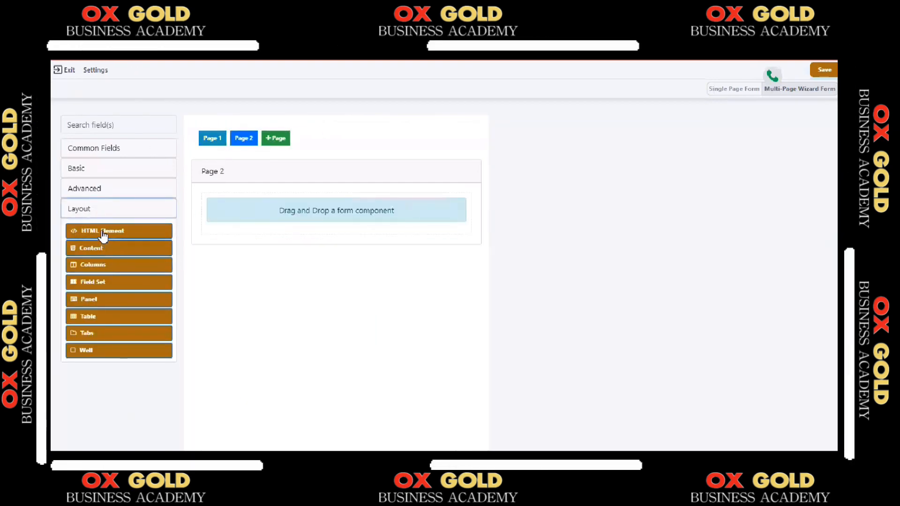
{"action": "left_click_drag", "start_coordinate": [104, 239], "coordinate": [317, 234]}
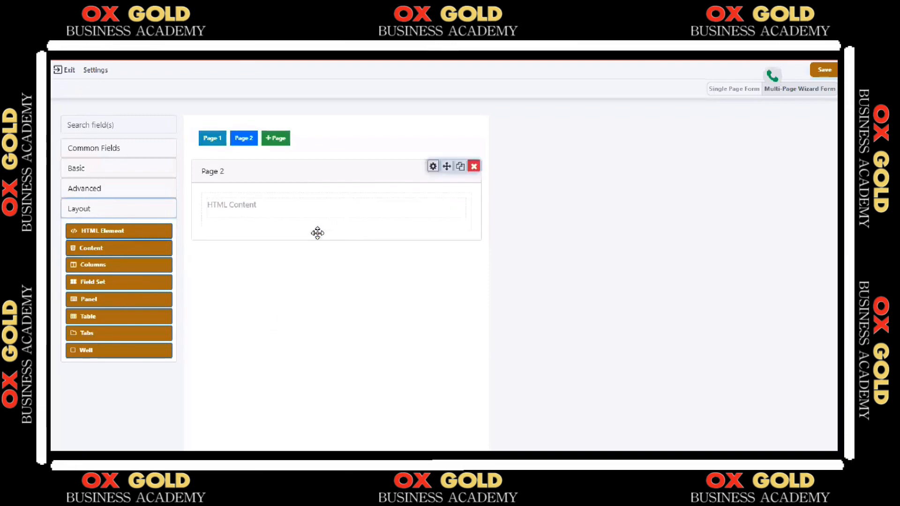
{"action": "left_click_drag", "start_coordinate": [120, 254], "coordinate": [305, 195]}
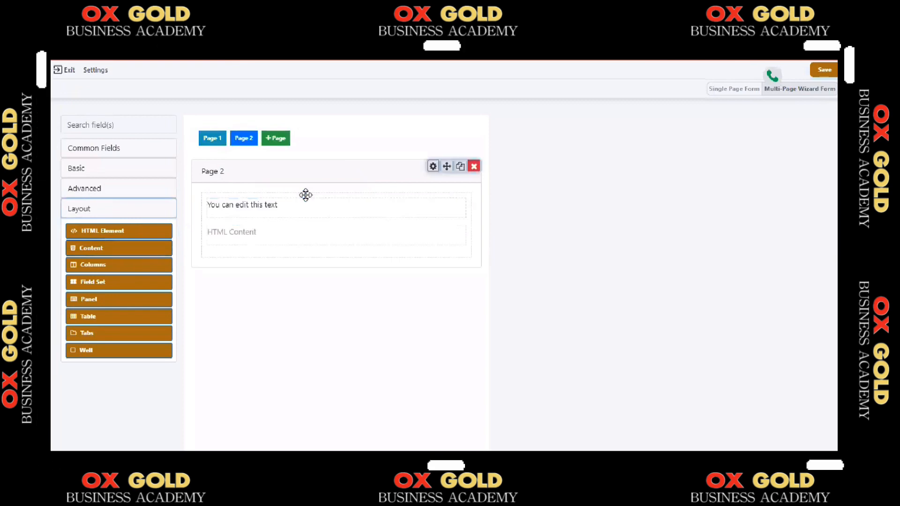
Change the second page's panel title to "Page 2 for you" and save the panel component
{"action": "left_click", "coordinate": [433, 167]}
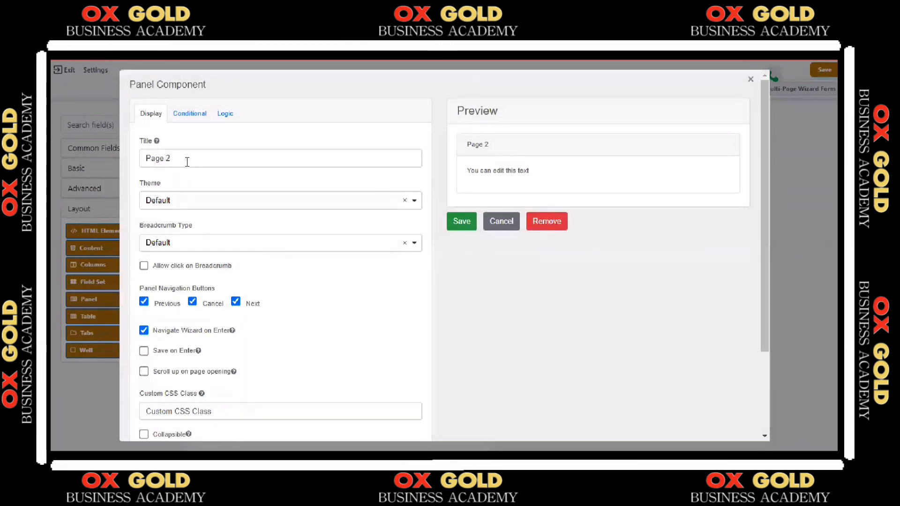
{"action": "left_click", "coordinate": [187, 161]}
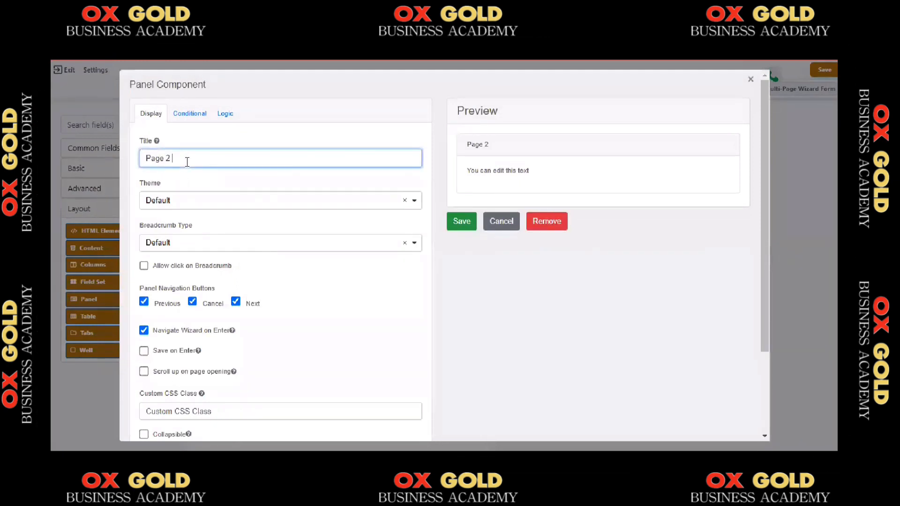
{"action": "type", "text": "(or you"}
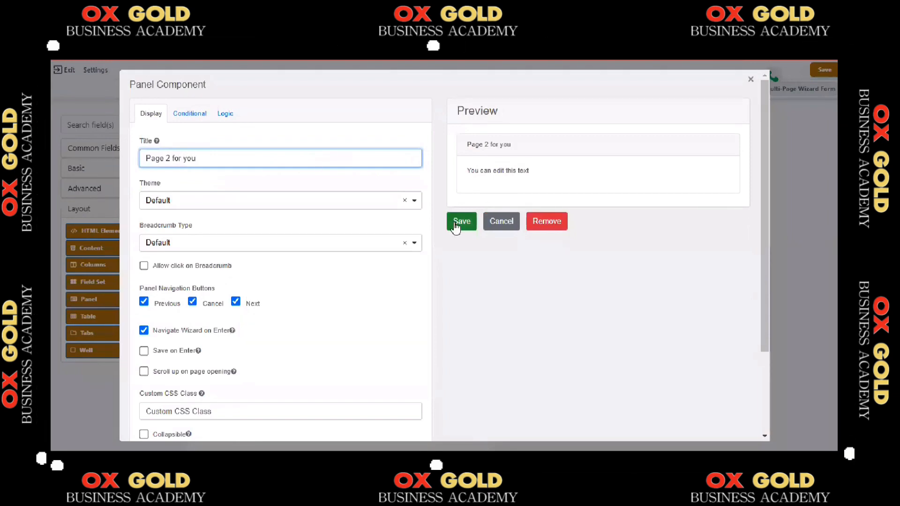
{"action": "left_click", "coordinate": [459, 222]}
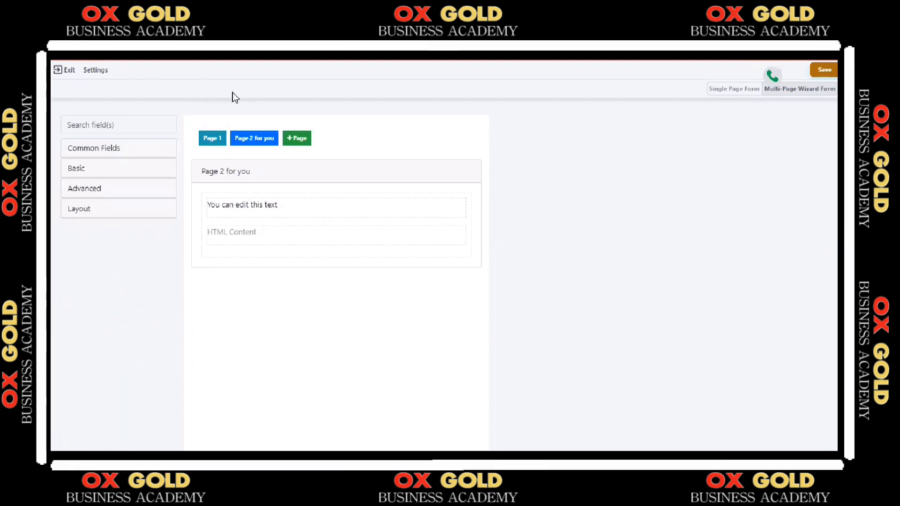
Enable e-mail notification for any form submission in the form's settings
{"action": "left_click", "coordinate": [95, 74]}
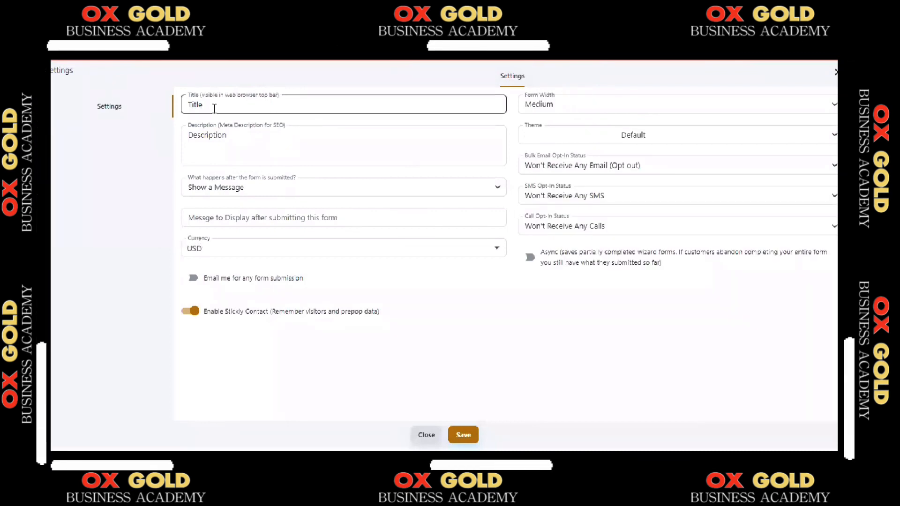
{"action": "left_click", "coordinate": [248, 139]}
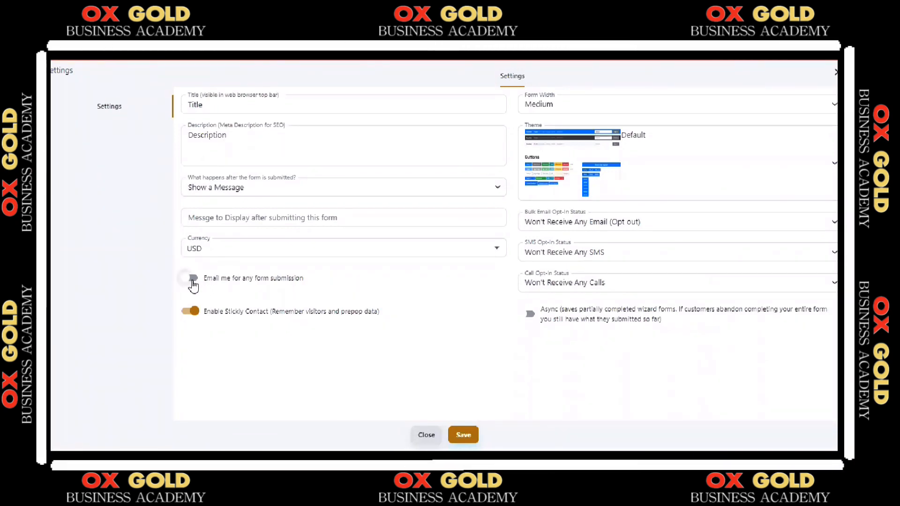
{"action": "left_click", "coordinate": [193, 279]}
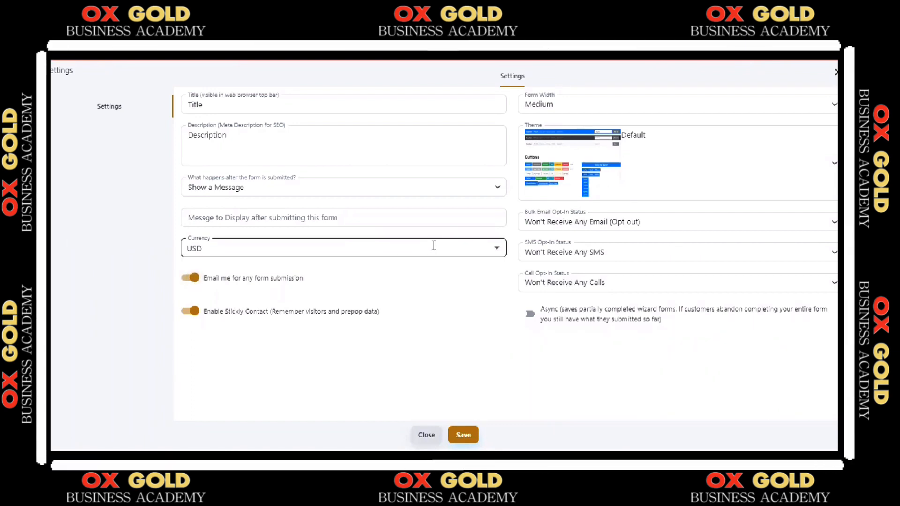
Set the opt-in statuses to transactional emails only, marketing SMS (Opt In) and marketing calls (Opt In), and save the form settings
{"action": "left_click", "coordinate": [671, 221]}
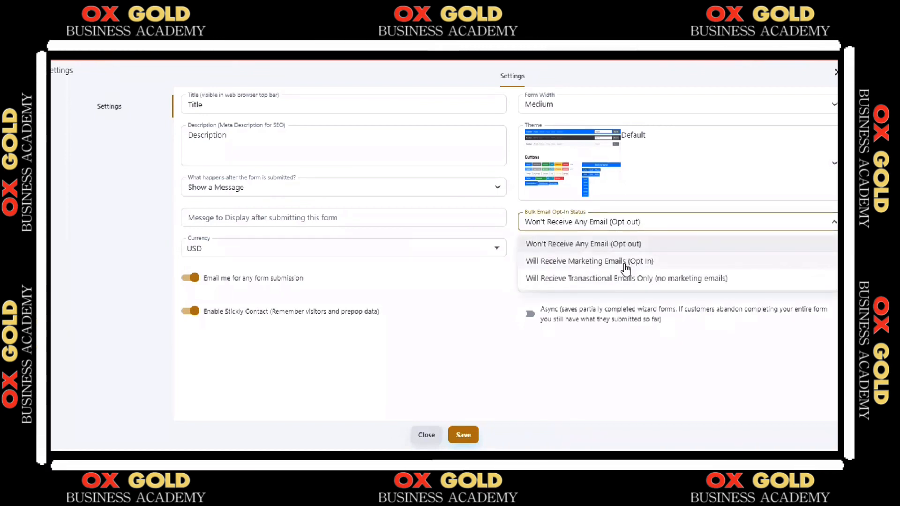
{"action": "left_click", "coordinate": [592, 281]}
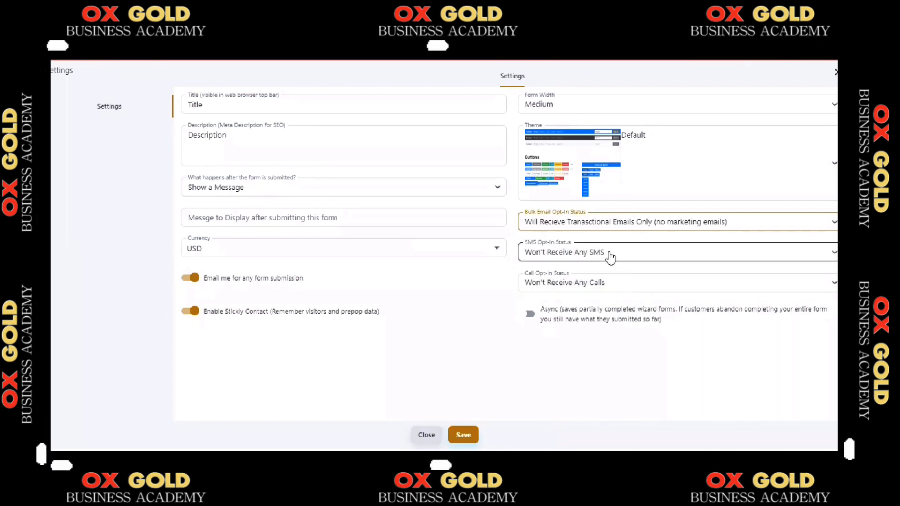
{"action": "left_click", "coordinate": [611, 256]}
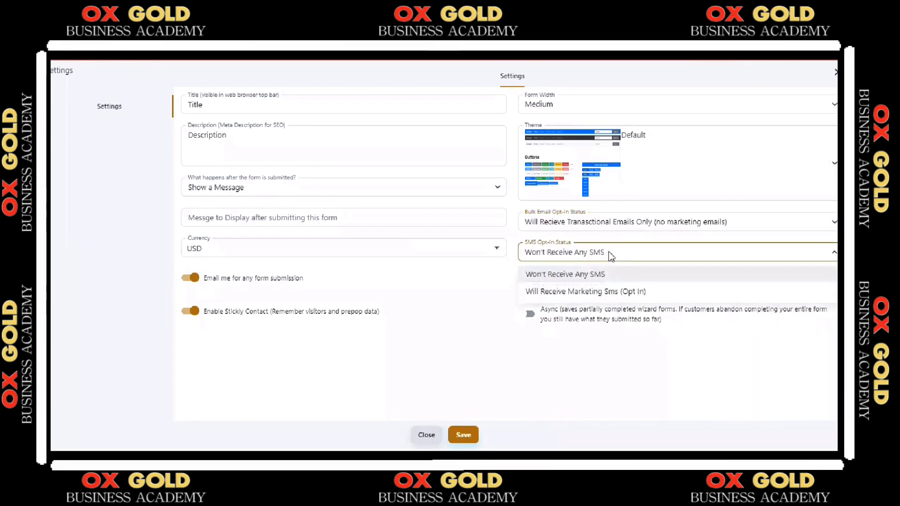
{"action": "left_click", "coordinate": [595, 292]}
{"action": "left_click", "coordinate": [593, 286]}
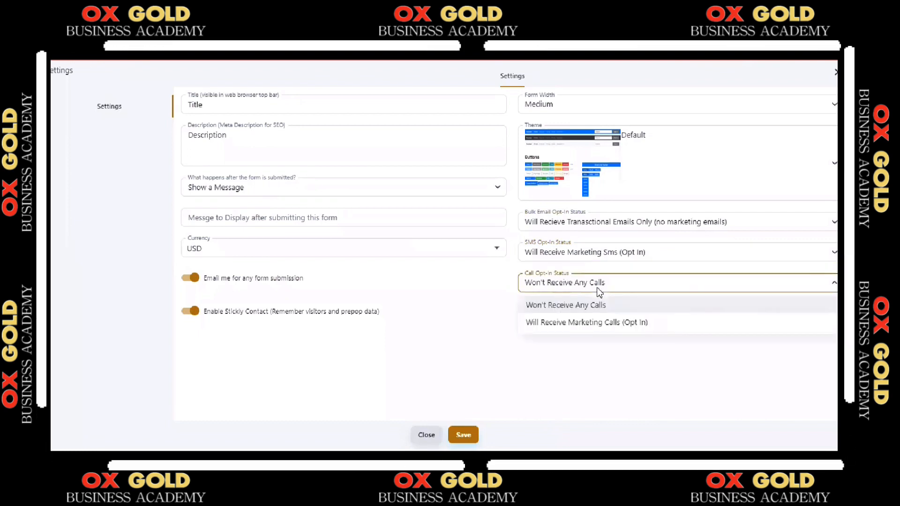
{"action": "left_click", "coordinate": [650, 326]}
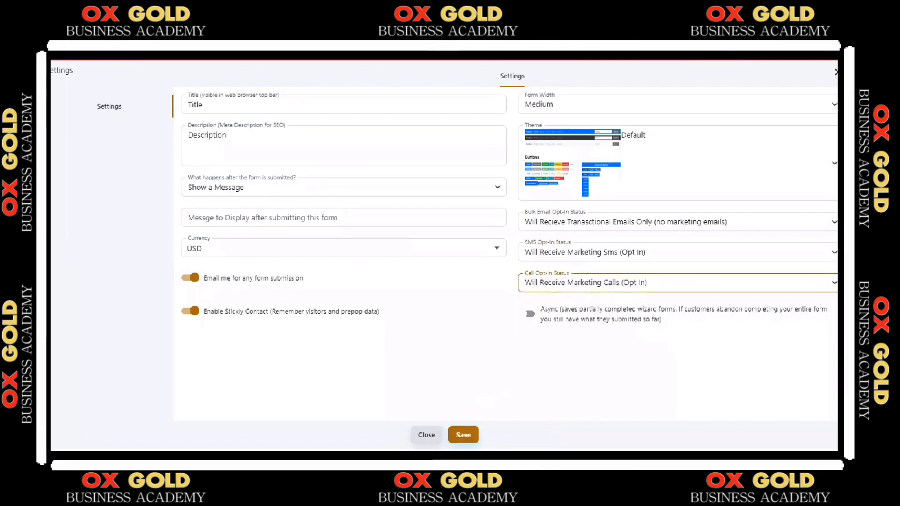
{"action": "left_click", "coordinate": [463, 435]}
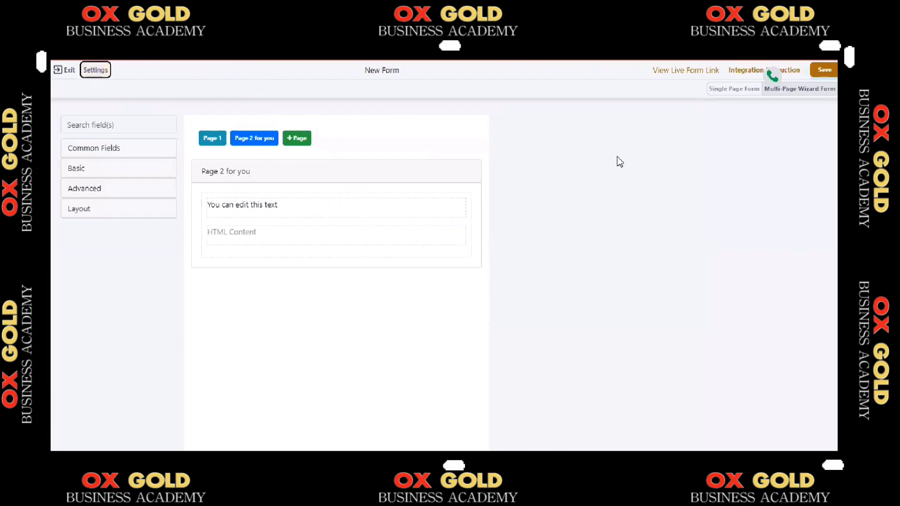
Save the form as new version 1.1 with Backward Compatible enabled, keeping the name "New Form"
{"action": "left_click", "coordinate": [824, 71]}
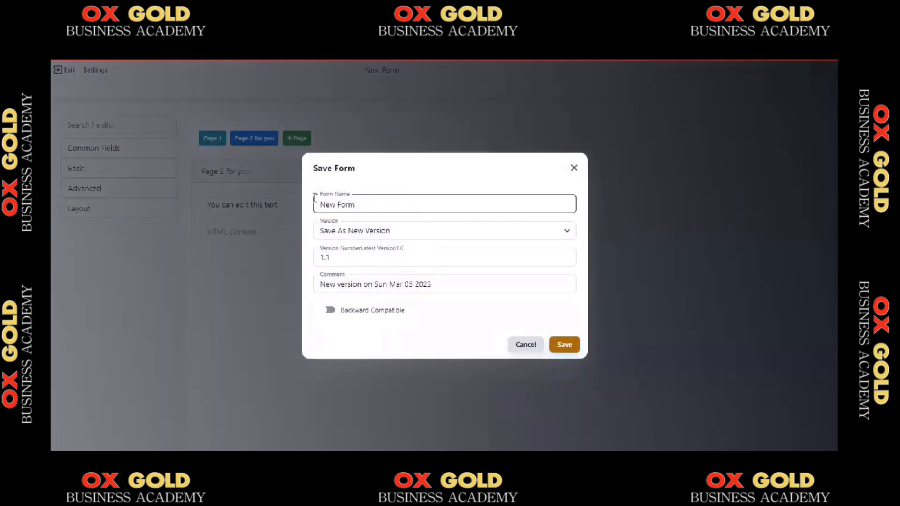
{"action": "left_click", "coordinate": [331, 312]}
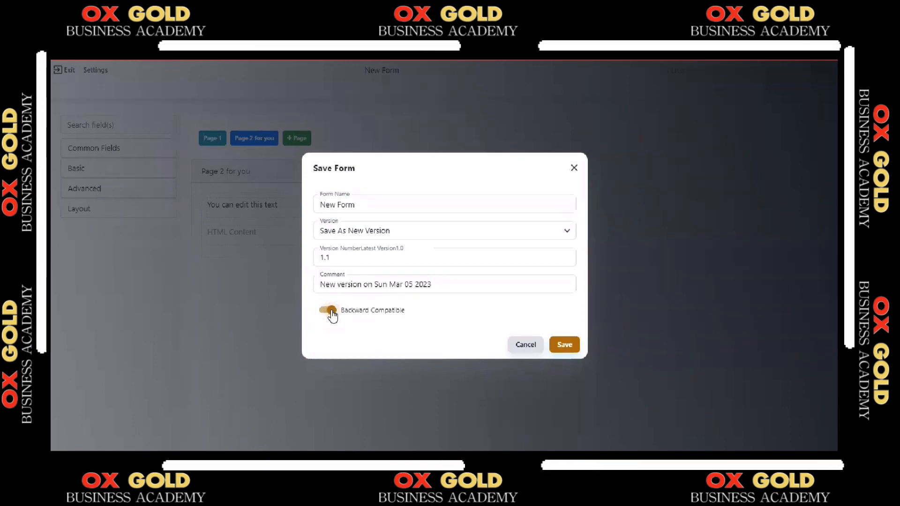
{"action": "left_click", "coordinate": [322, 209]}
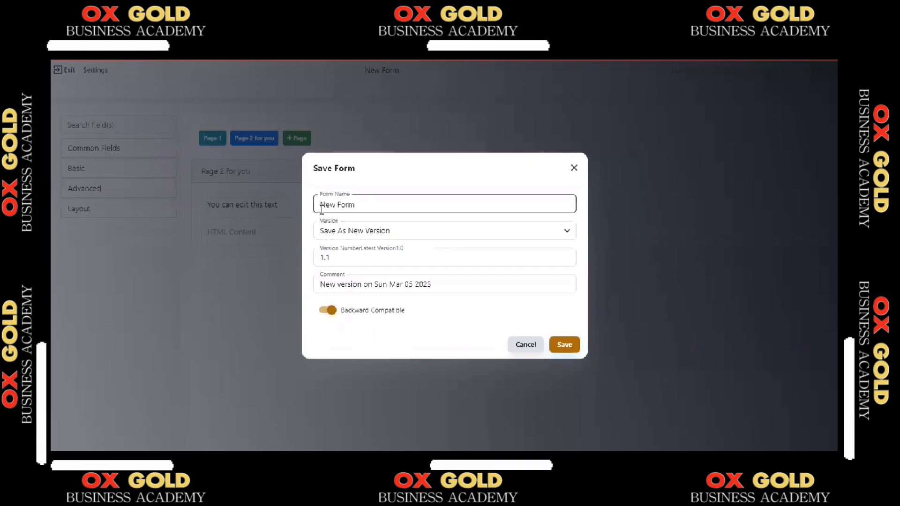
{"action": "left_click", "coordinate": [348, 284]}
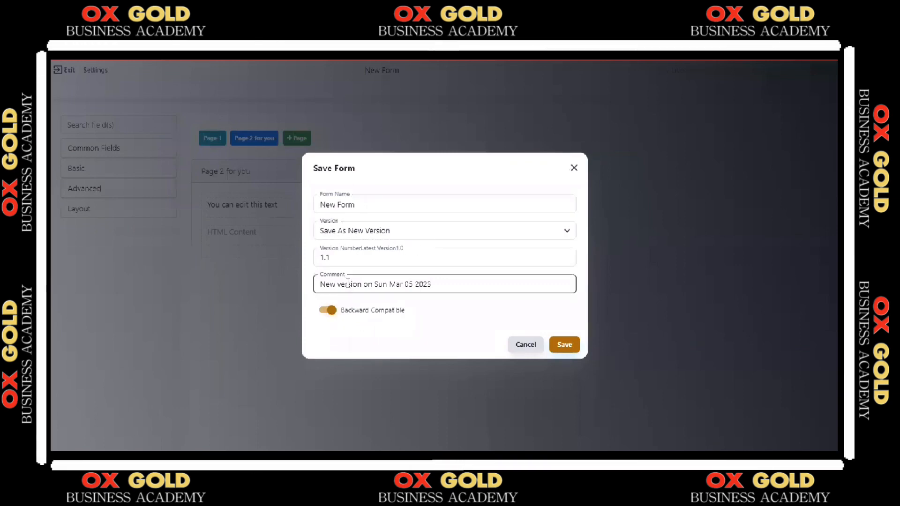
{"action": "left_click", "coordinate": [566, 345]}
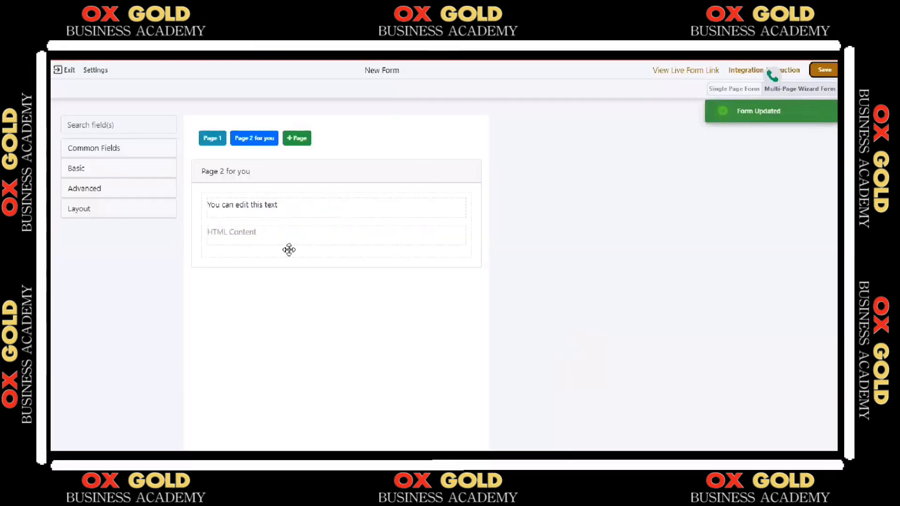
Exit the form builder and open the list of custom forms in the Contacts area
{"action": "mouse_move", "coordinate": [288, 250]}
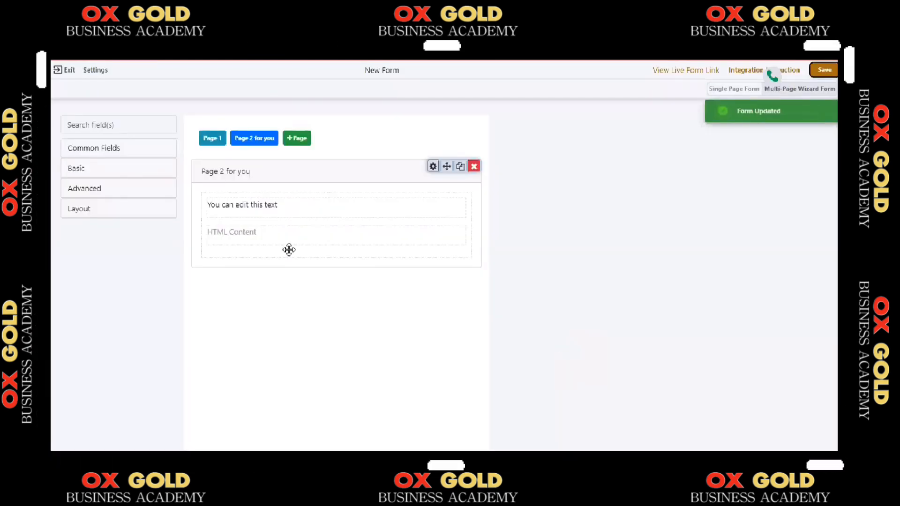
{"action": "left_click", "coordinate": [70, 71]}
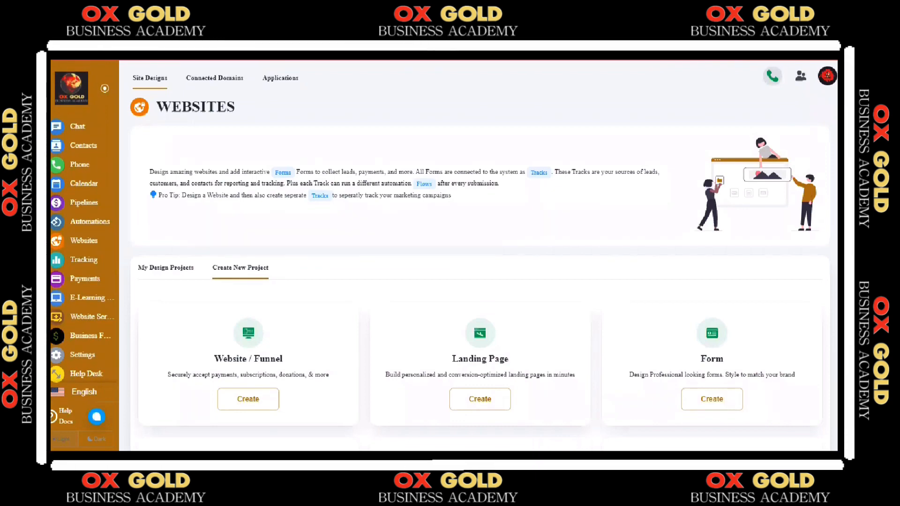
{"action": "left_click", "coordinate": [94, 146]}
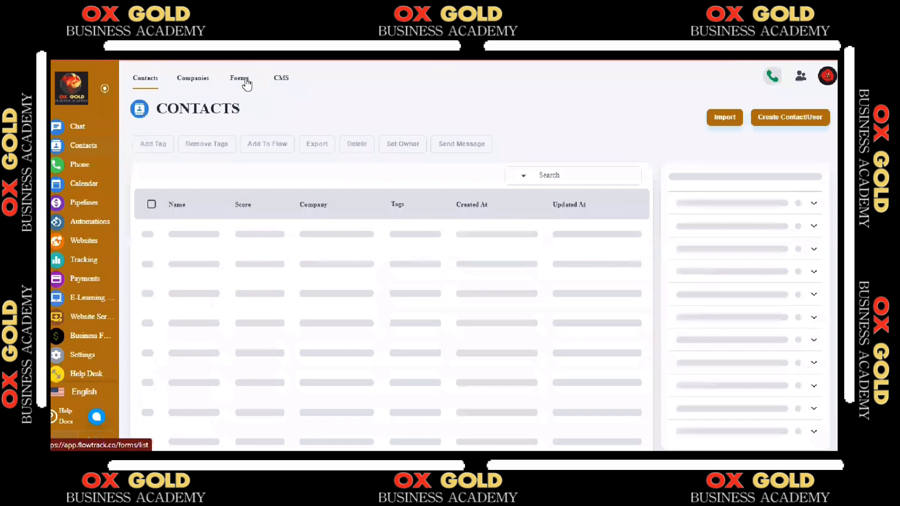
{"action": "left_click", "coordinate": [240, 78]}
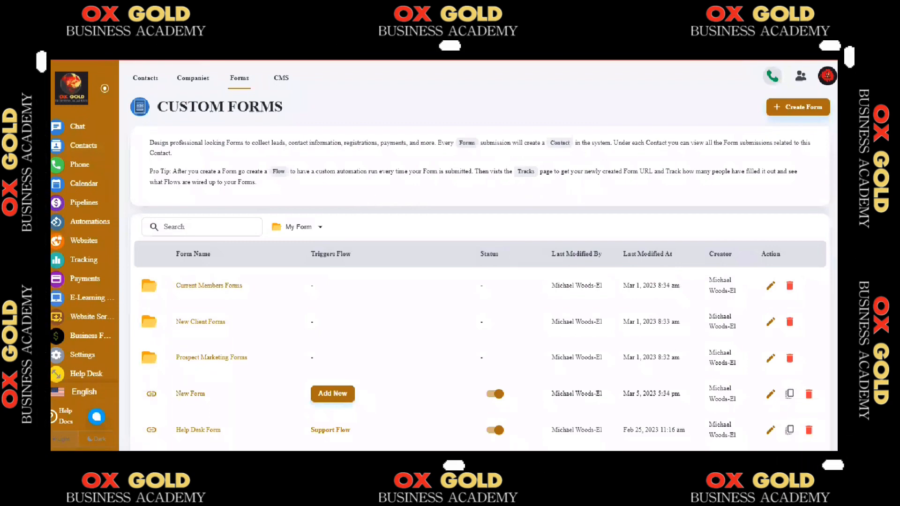
Connect New Form to the existing "25 Week Email OGBA Campaign" flow with Form Submission as the trigger event, and save
{"action": "scroll", "coordinate": [246, 109], "scroll_direction": "down", "scroll_amount": 3}
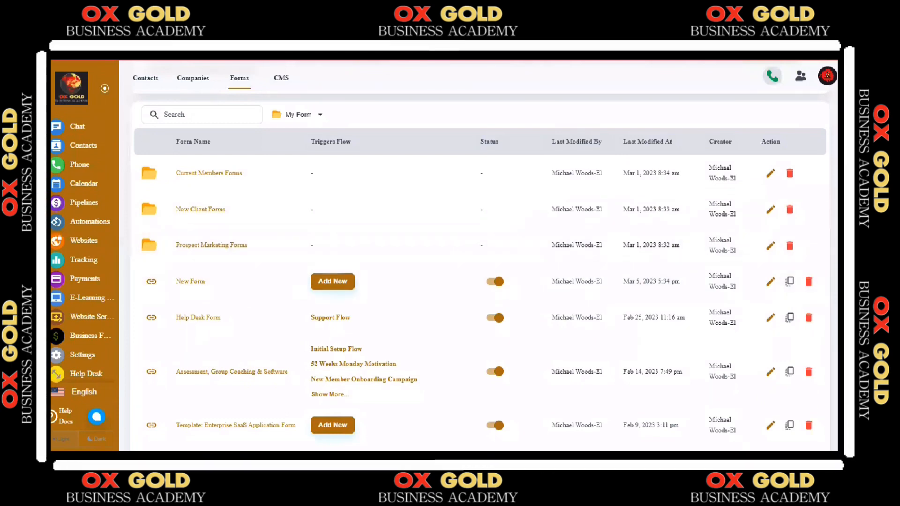
{"action": "scroll", "coordinate": [478, 281], "scroll_direction": "down", "scroll_amount": 5}
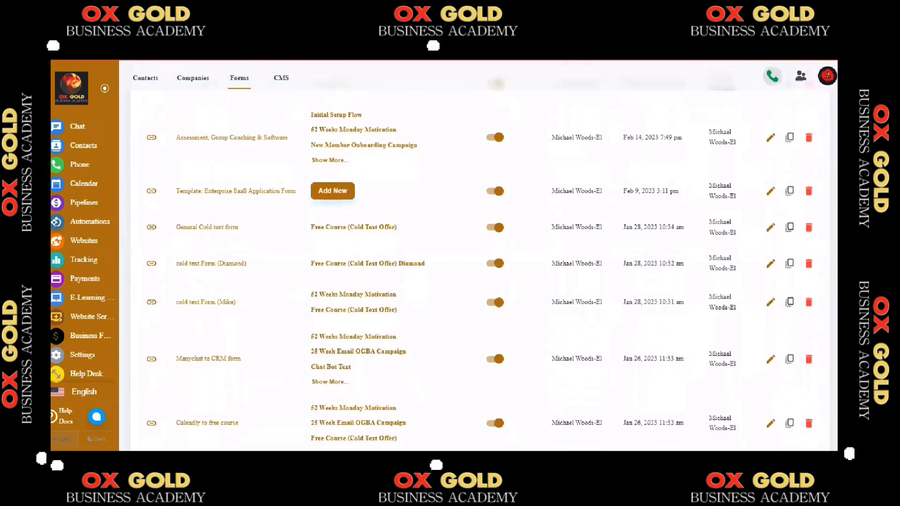
{"action": "scroll", "coordinate": [478, 281], "scroll_direction": "down", "scroll_amount": 1}
{"action": "scroll", "coordinate": [478, 281], "scroll_direction": "down", "scroll_amount": 4}
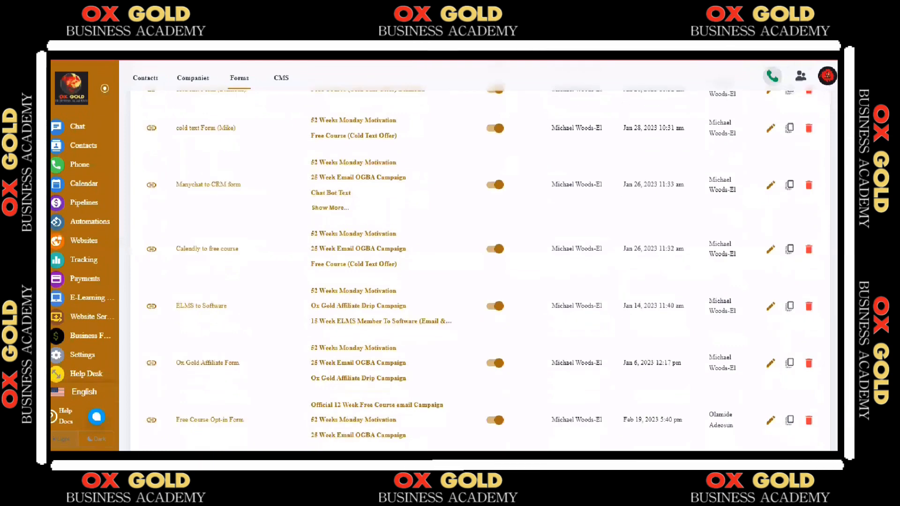
{"action": "scroll", "coordinate": [478, 282], "scroll_direction": "down", "scroll_amount": 1}
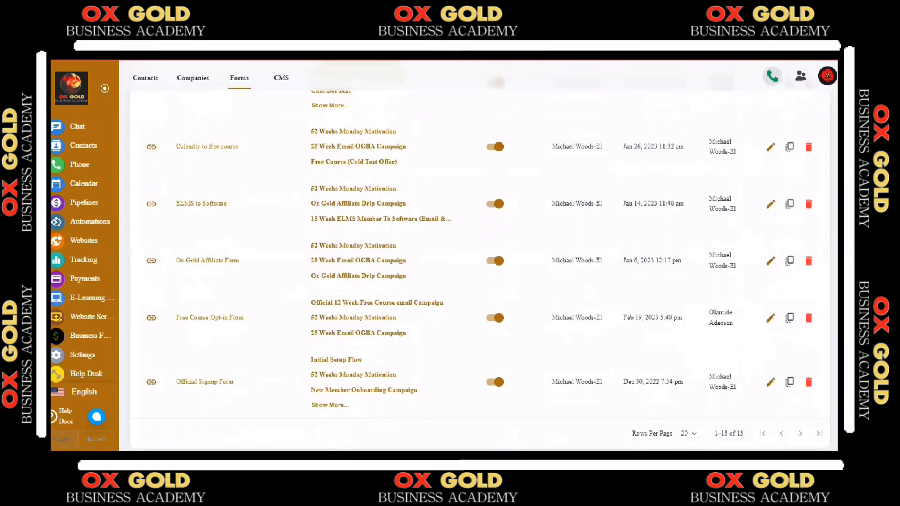
{"action": "scroll", "coordinate": [478, 281], "scroll_direction": "up", "scroll_amount": 8}
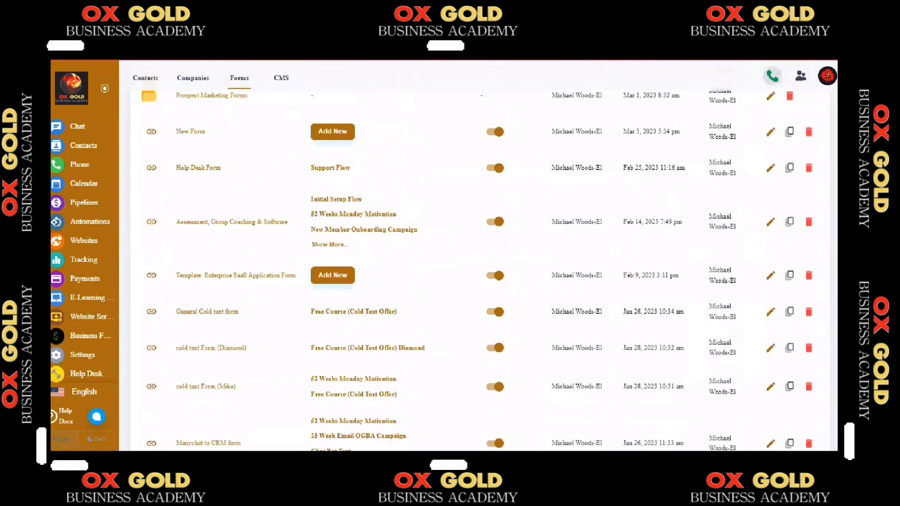
{"action": "scroll", "coordinate": [478, 272], "scroll_direction": "up", "scroll_amount": 2}
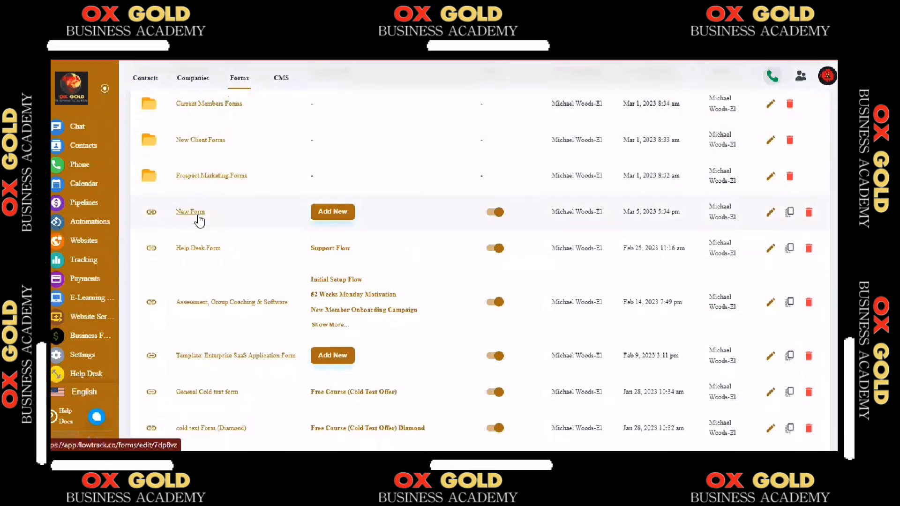
{"action": "left_click", "coordinate": [333, 215]}
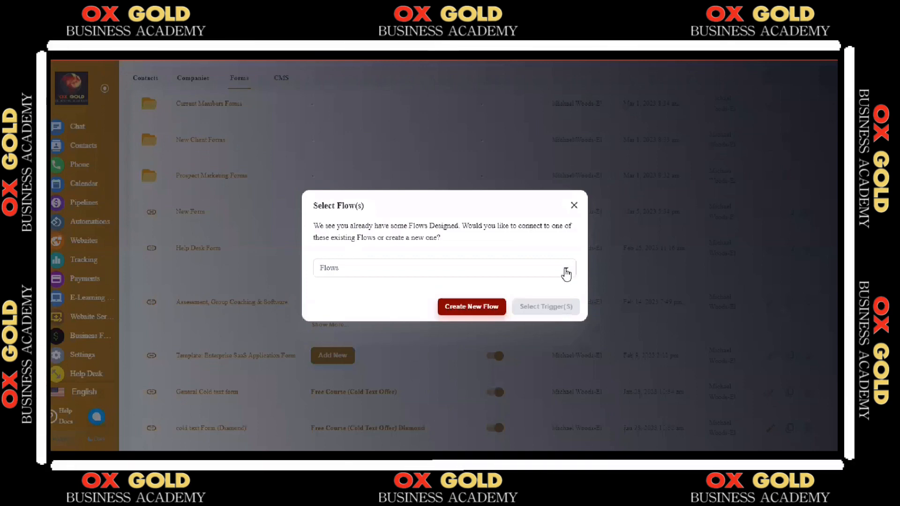
{"action": "left_click", "coordinate": [566, 272]}
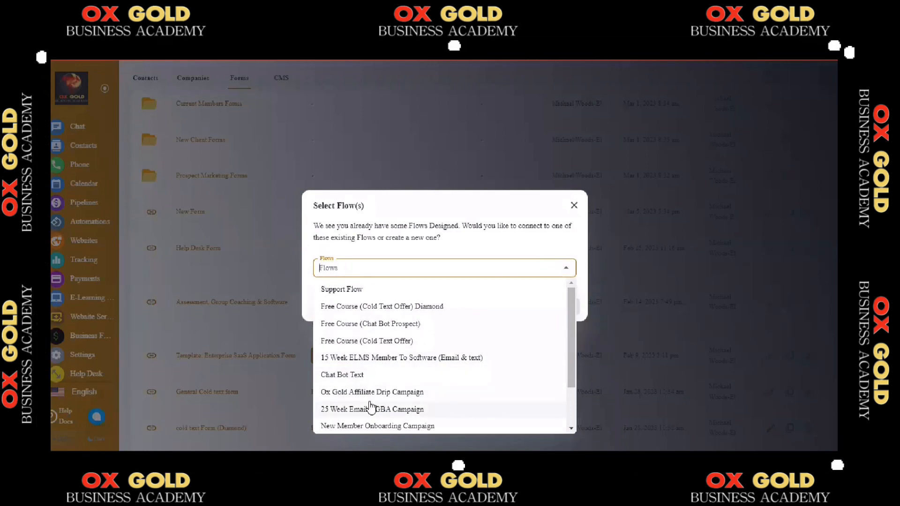
{"action": "left_click", "coordinate": [383, 415]}
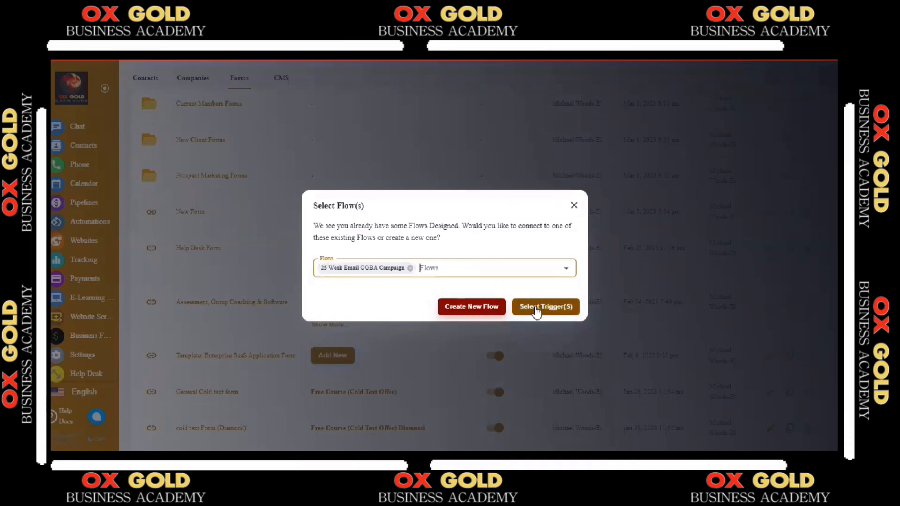
{"action": "left_click", "coordinate": [537, 309]}
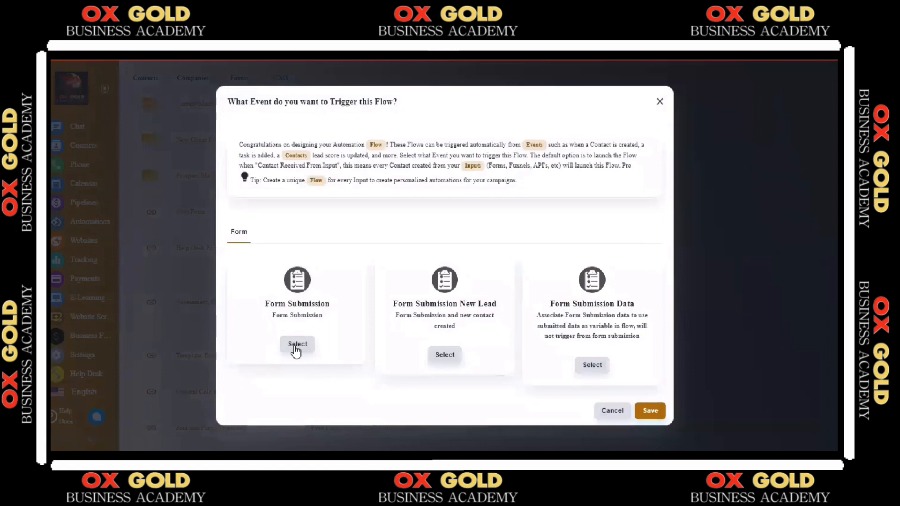
{"action": "left_click", "coordinate": [651, 413]}
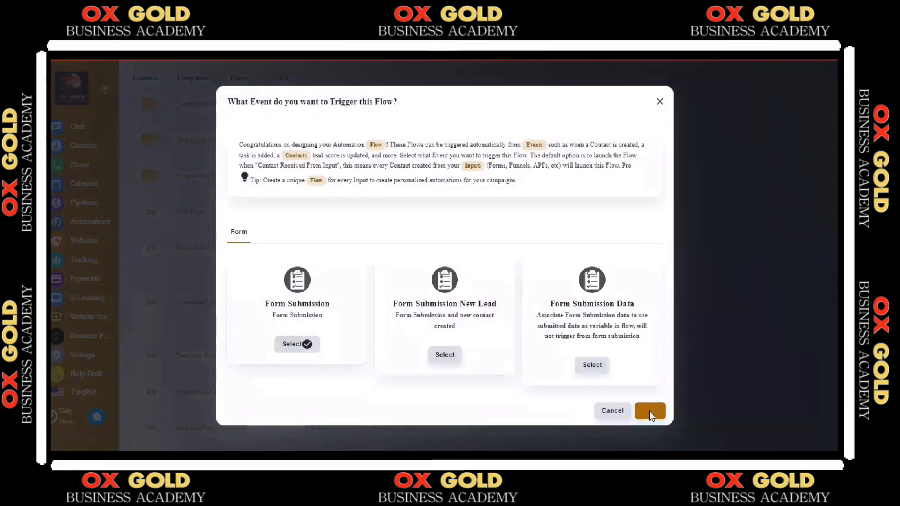